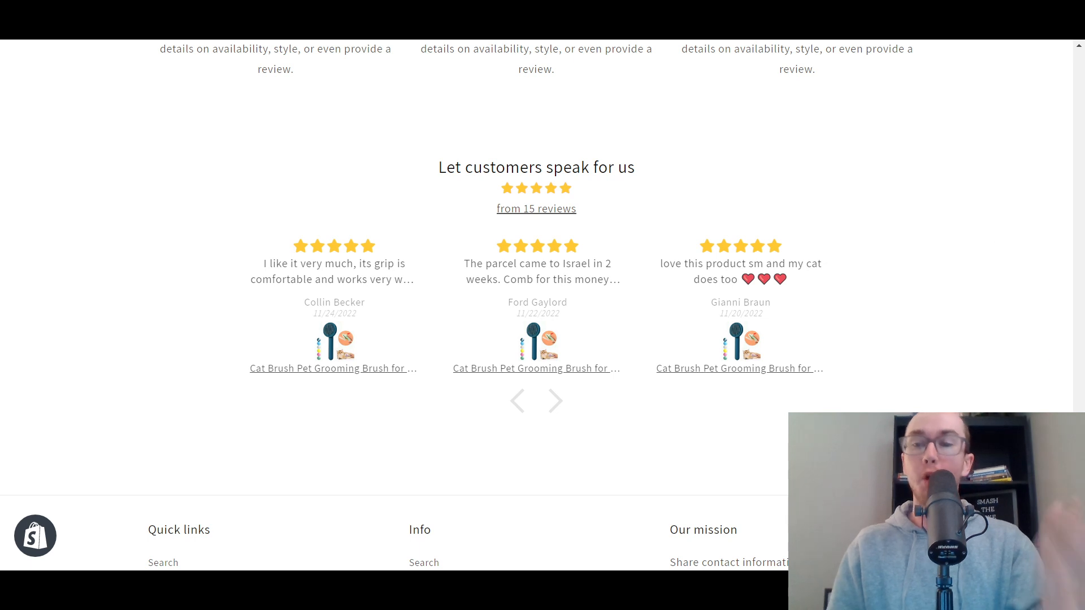
Examine the customer review carousel on the storefront's home page.
scroll(1060, 506, "up", 4)
scroll(962, 388, "down", 3)
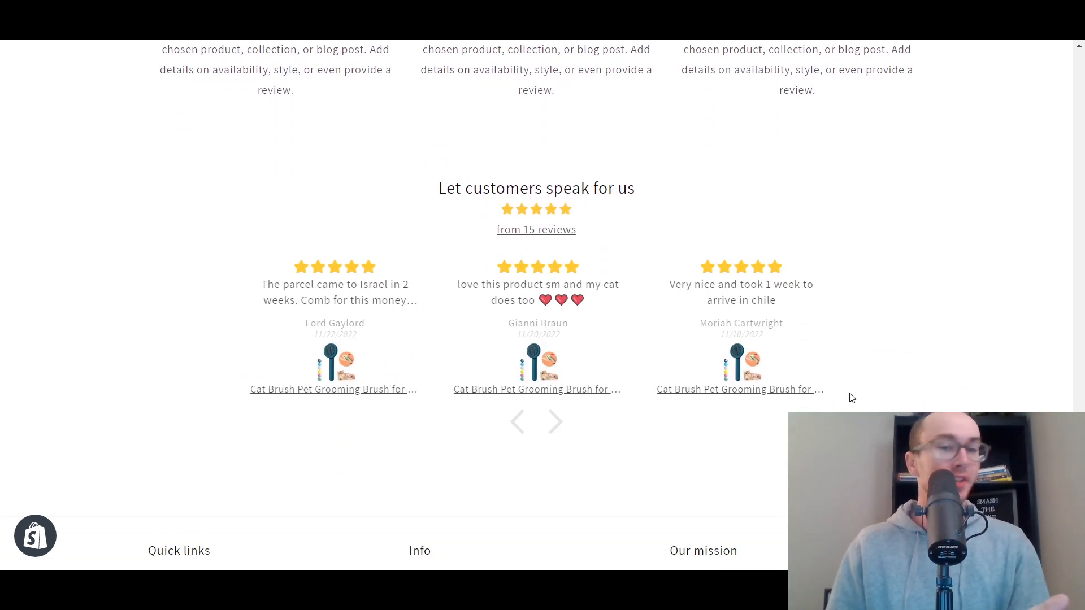
mouse_move(1080, 502)
left_mouse_down()
mouse_move(1082, 93)
mouse_move(1079, 500)
left_mouse_up()
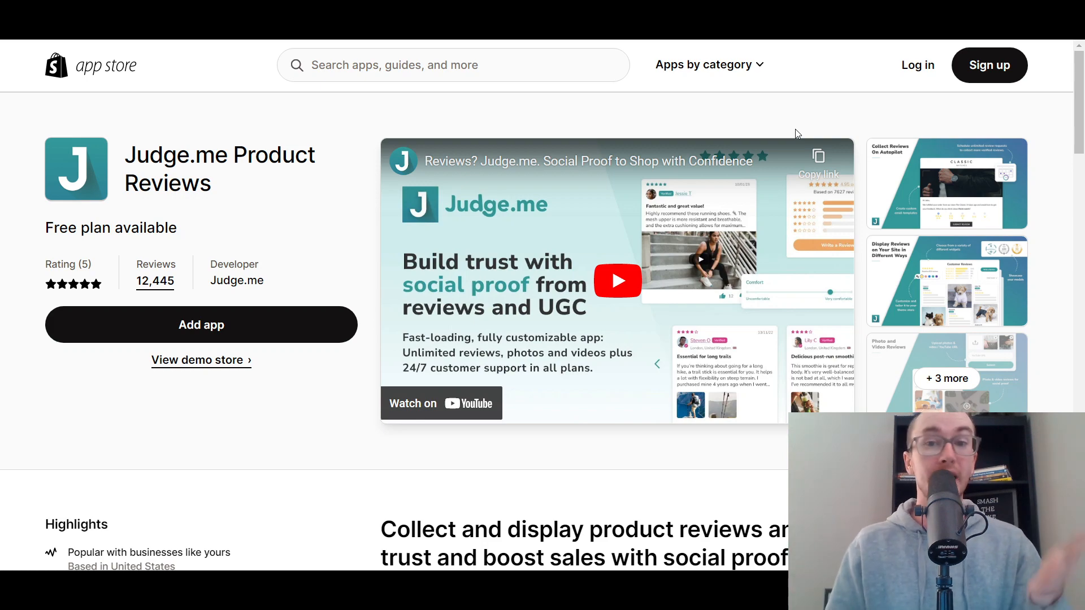
Compare the app store listings for Judge.me Product Reviews and Shopify's Product Reviews.
mouse_move(1078, 99)
left_mouse_down()
mouse_move(1078, 272)
mouse_move(1077, 98)
left_mouse_up()
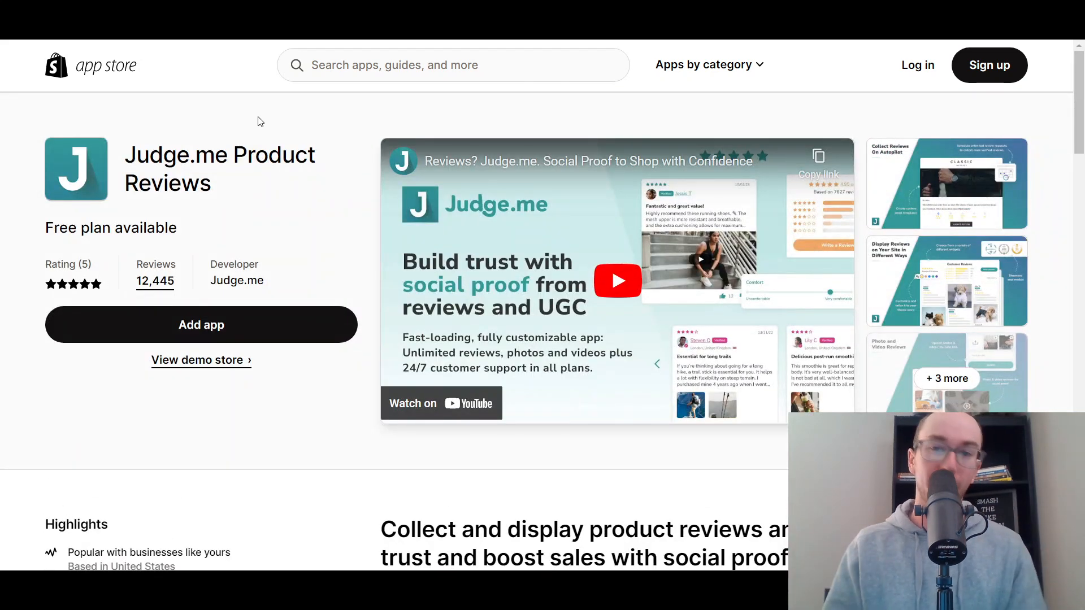
key("ctrl+Tab")
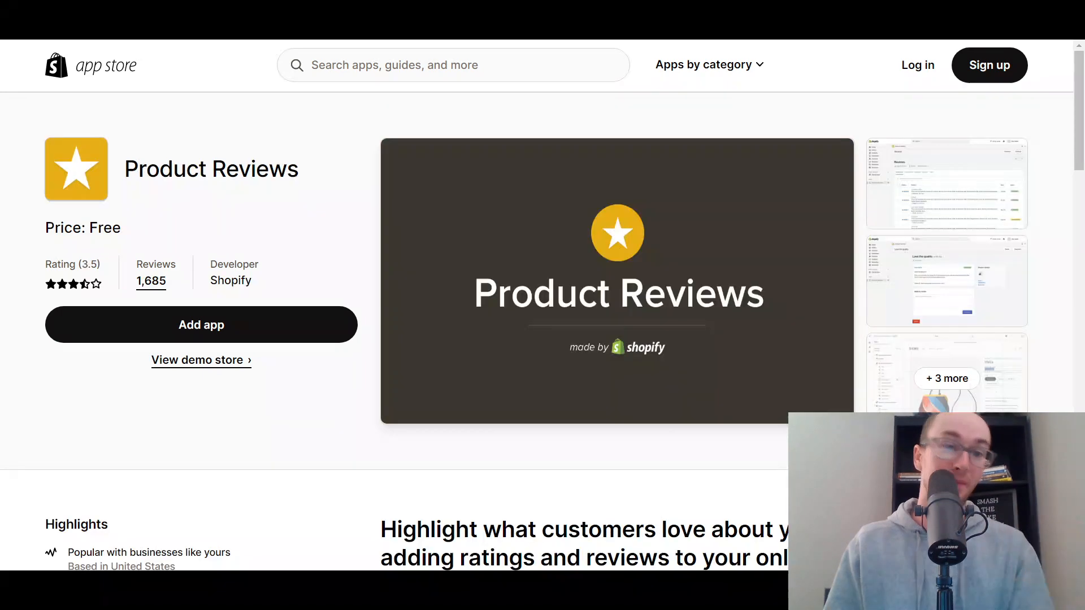
key("ctrl+shift+Tab")
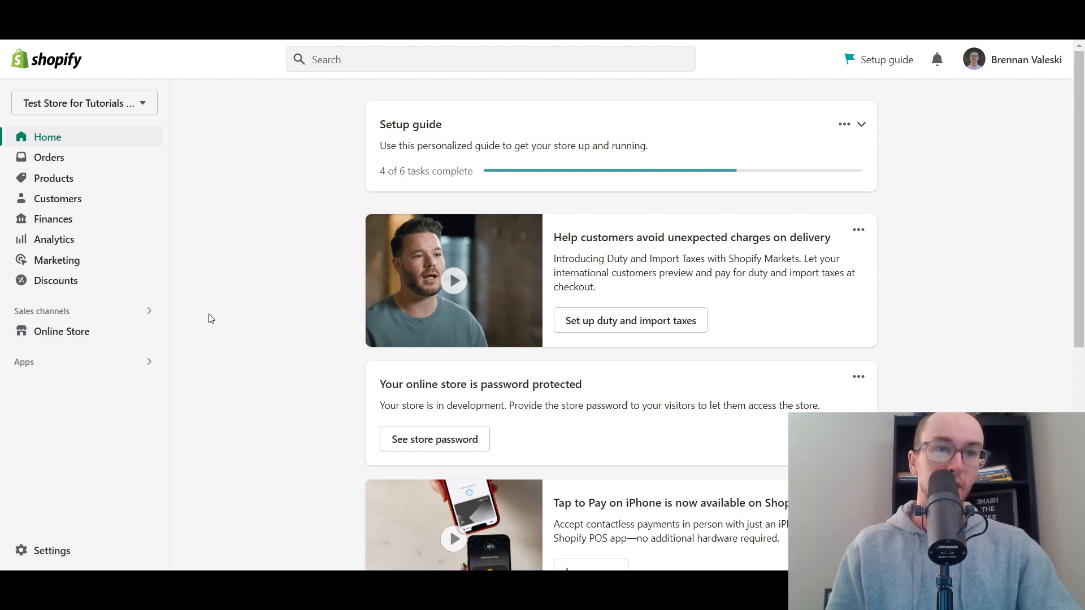
Open the online store's current Dawn theme for customization and look over its home page template and page choices.
left_click(111, 335)
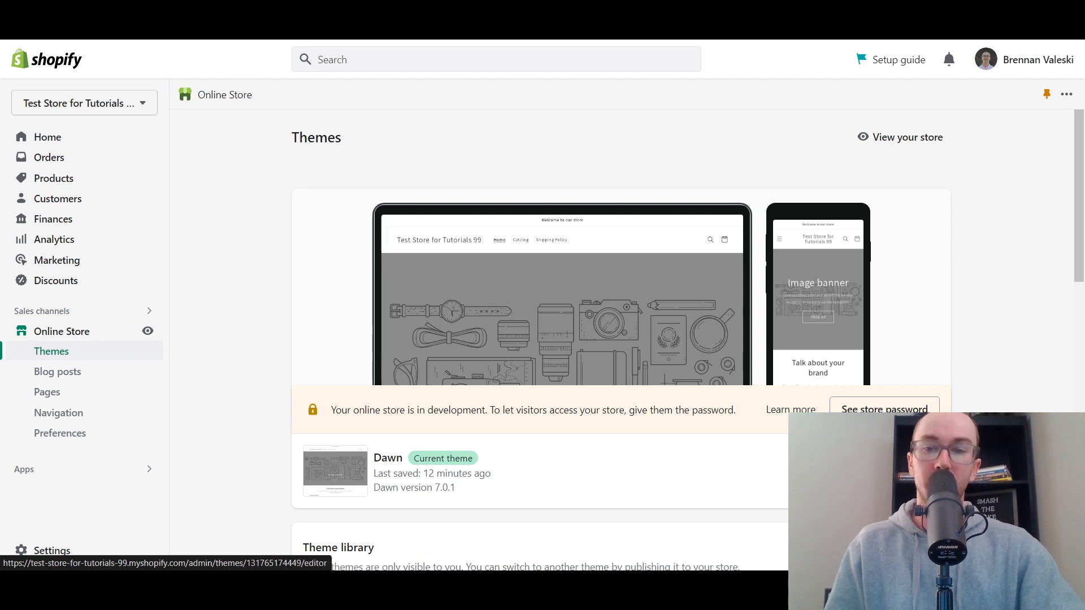
left_click(907, 471)
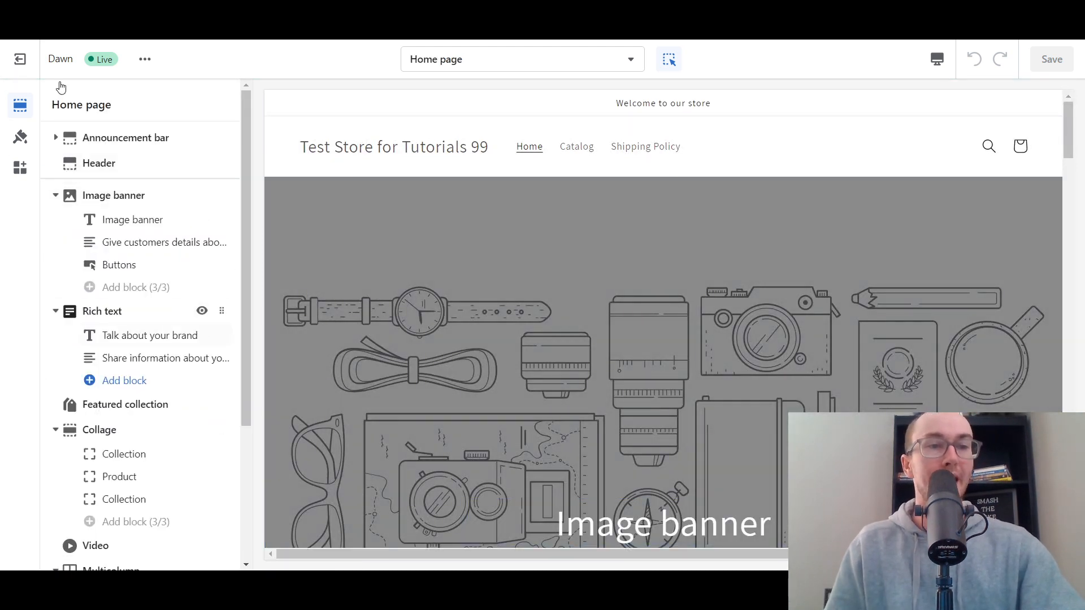
left_click(630, 59)
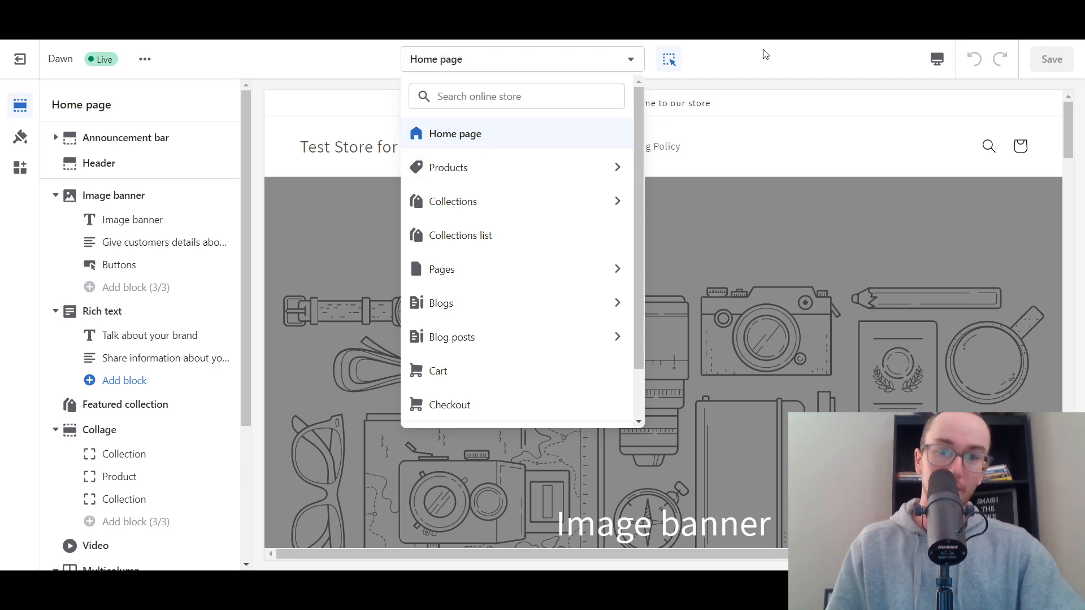
left_click(766, 57)
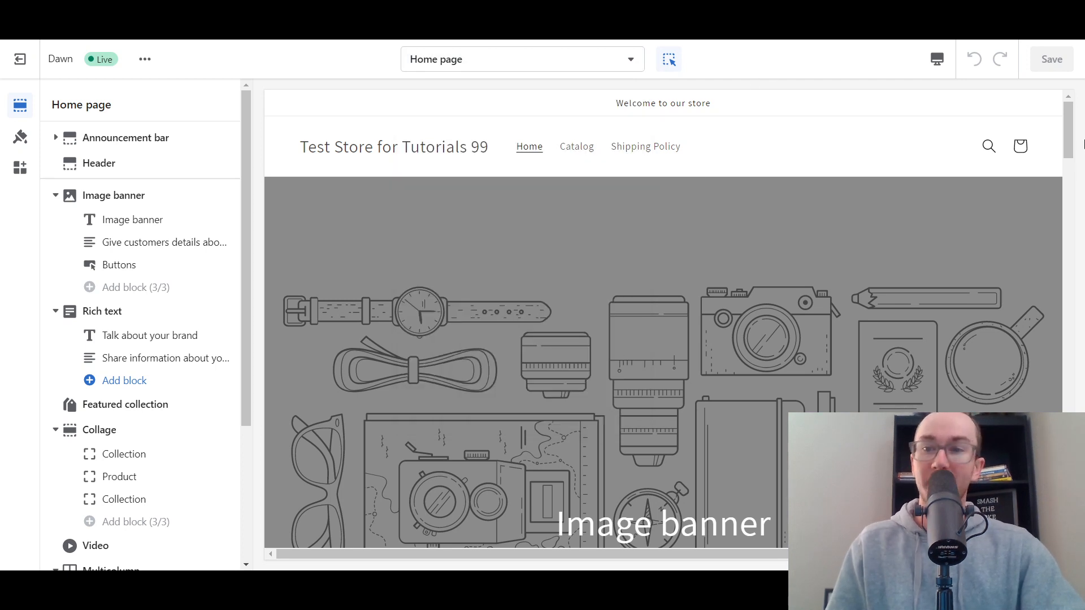
scroll(1071, 132, "down", 2)
scroll(1071, 132, "up", 2)
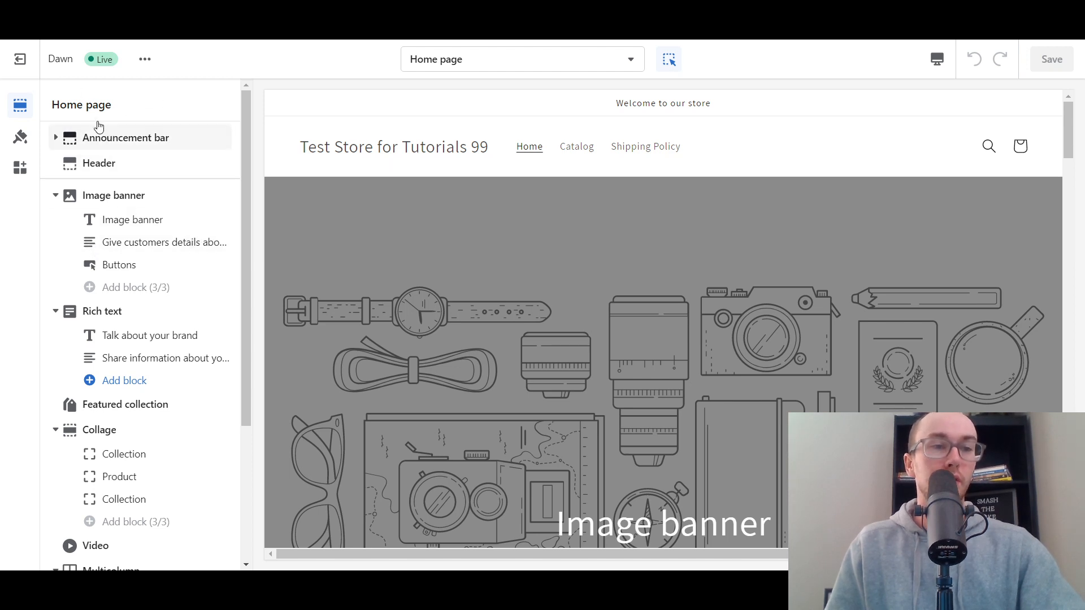
Add another Featured Review Carousel section at the end of the home page template and save the theme.
left_click_drag(243, 155, 247, 302)
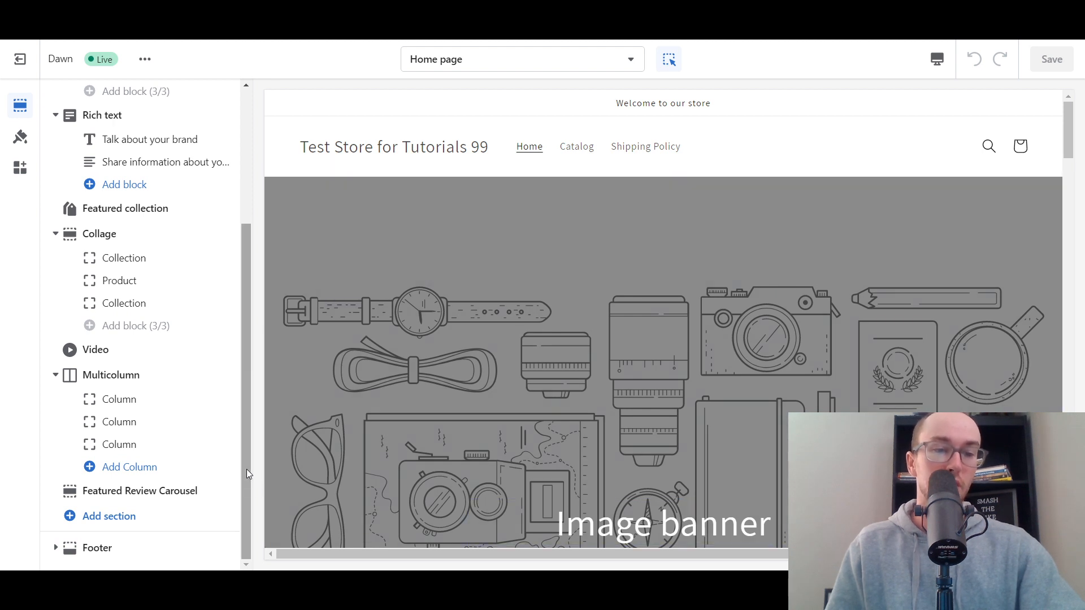
left_click_drag(246, 469, 266, 480)
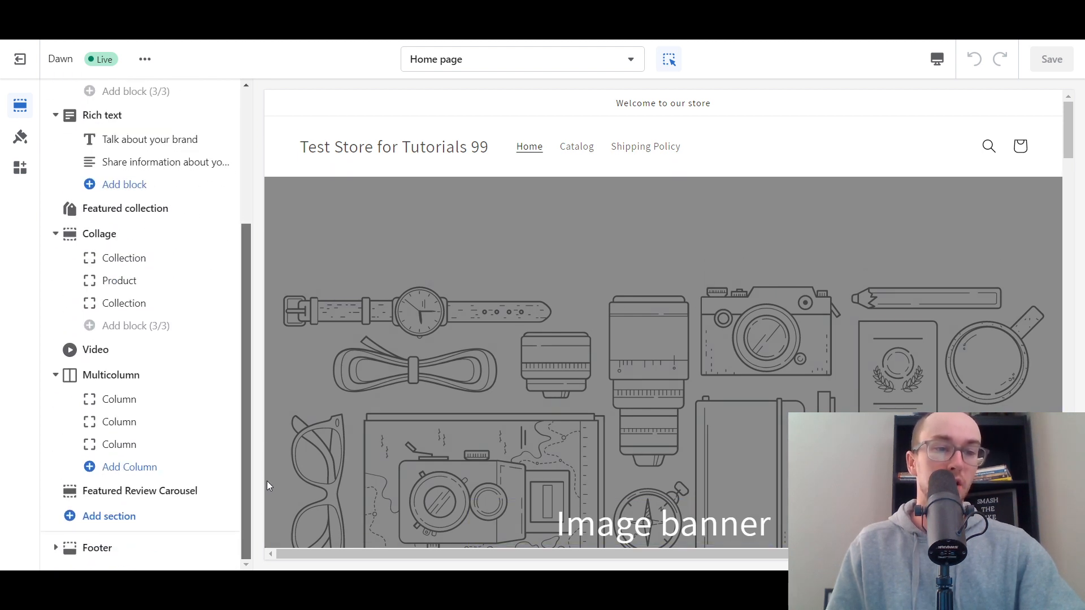
left_click(96, 518)
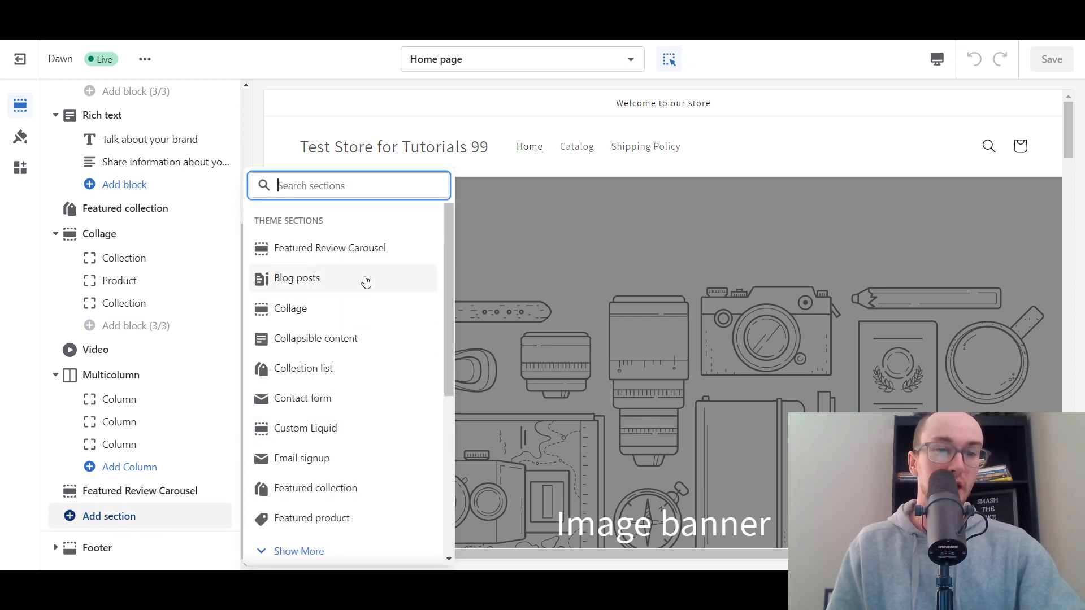
left_click(395, 251)
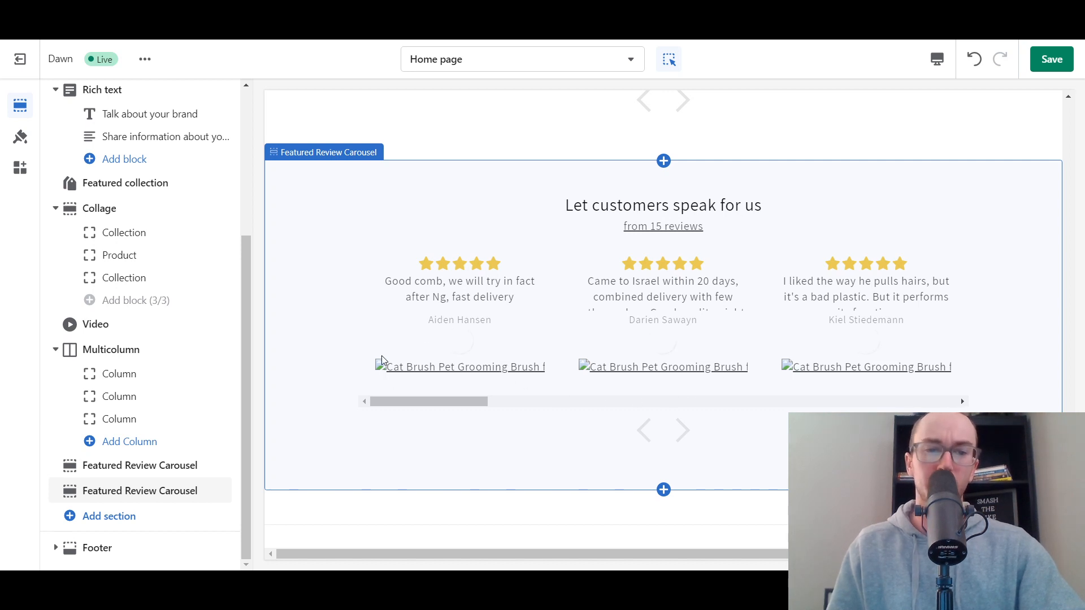
scroll(370, 373, "up", 4)
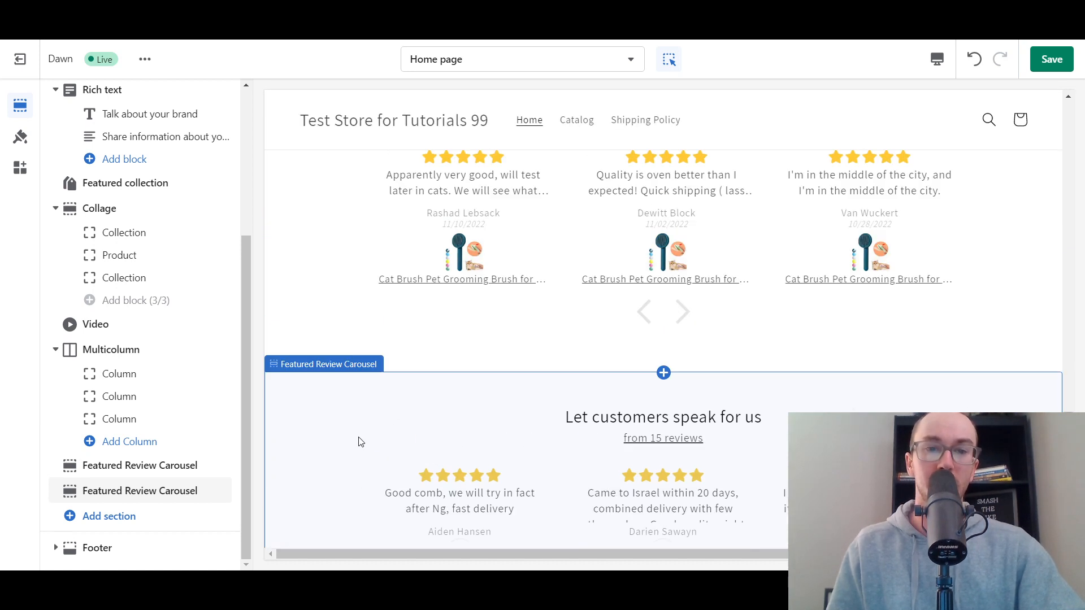
scroll(401, 456, "down", 3)
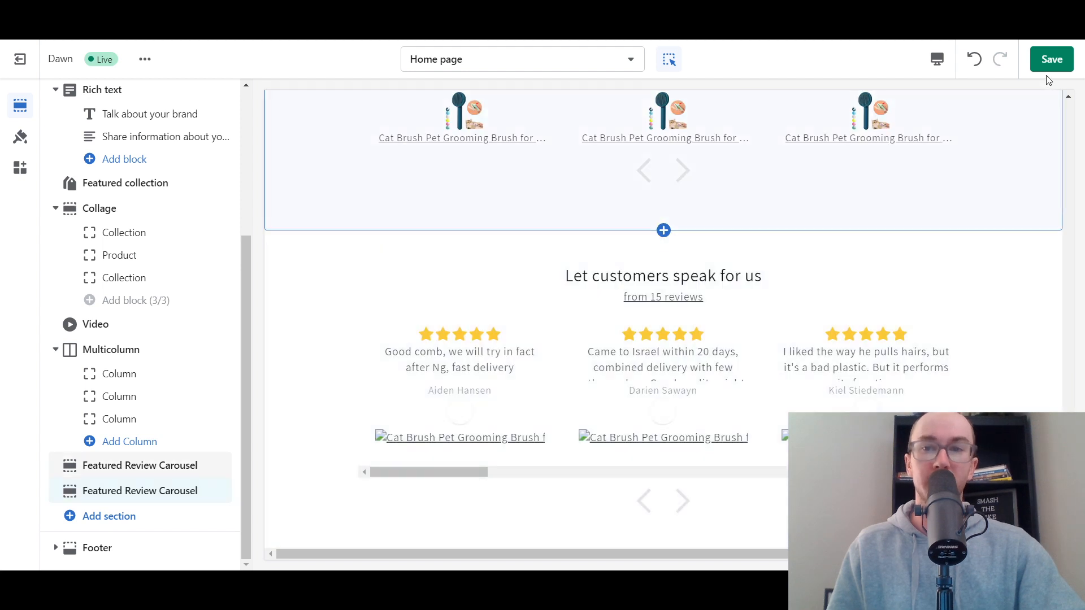
left_click(1050, 61)
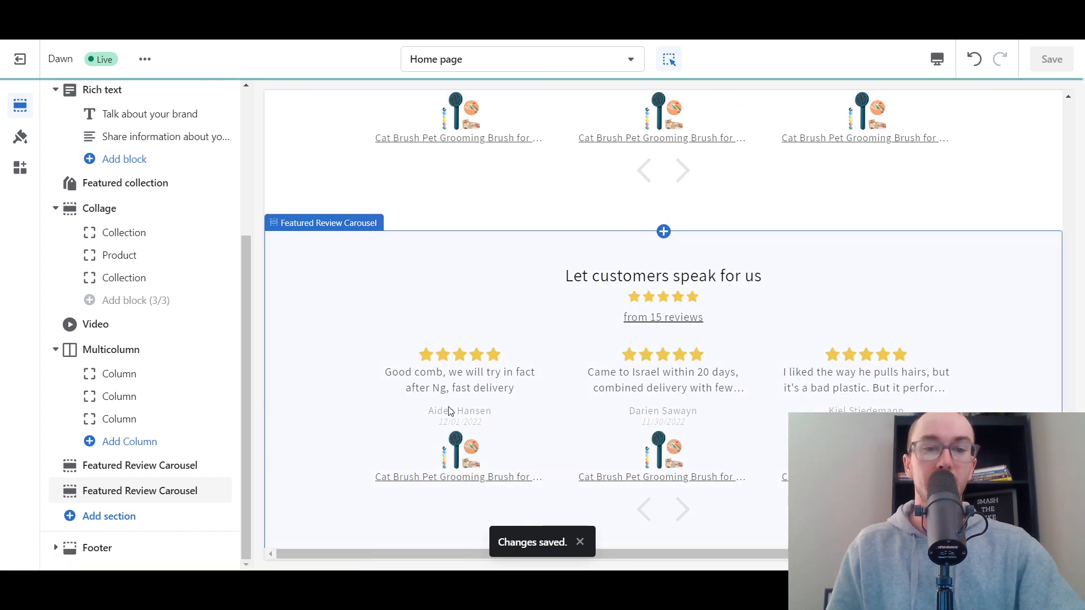
Examine the newly added review carousel above the footer in the home page preview.
scroll(459, 412, "down", 1)
scroll(459, 411, "down", 2)
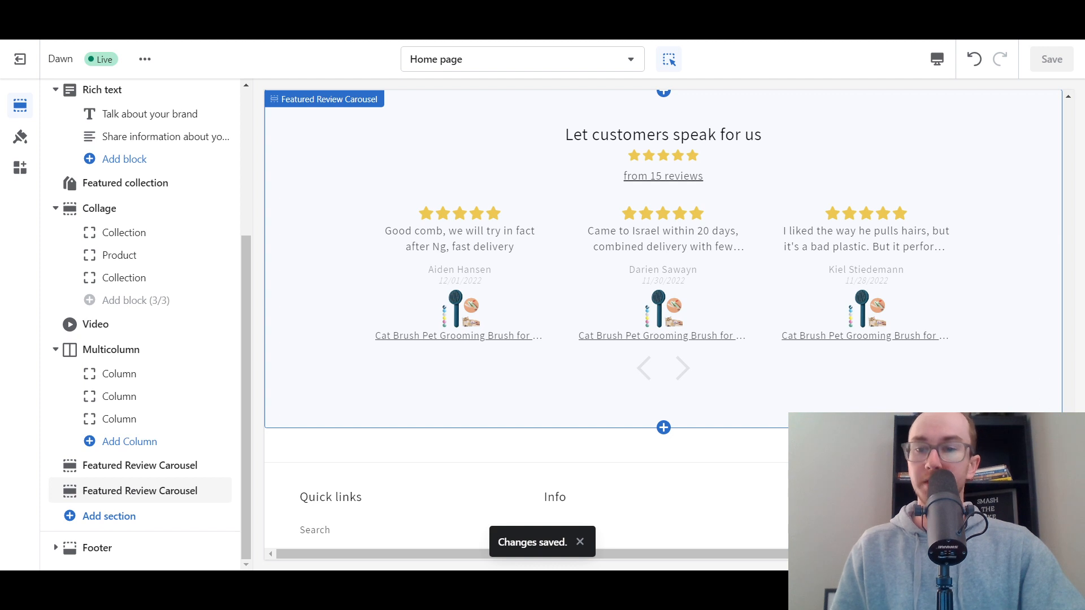
scroll(745, 358, "up", 2)
scroll(797, 377, "down", 2)
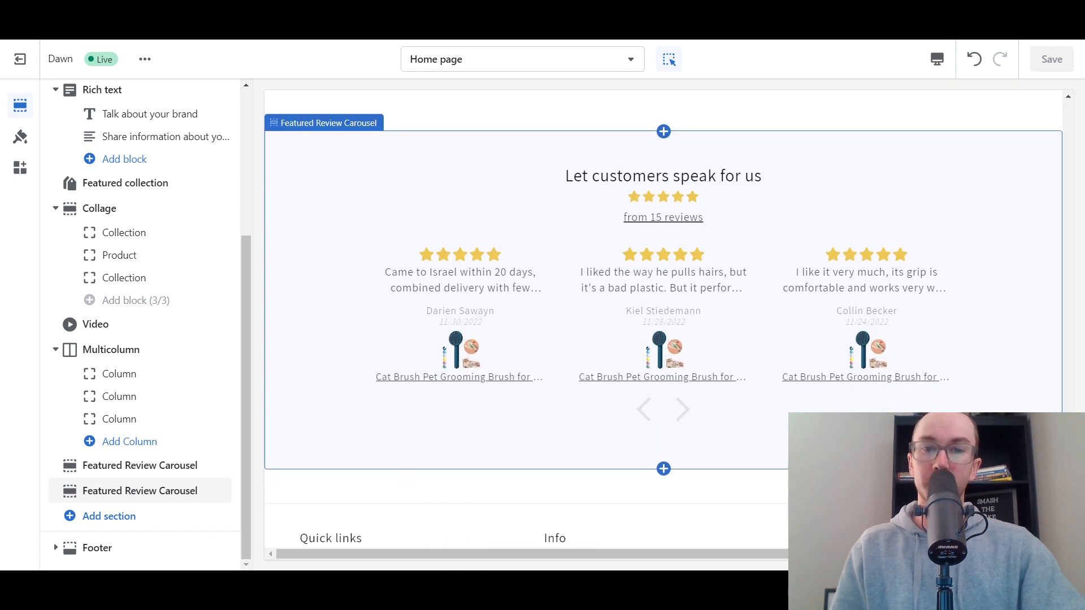
scroll(961, 374, "up", 1)
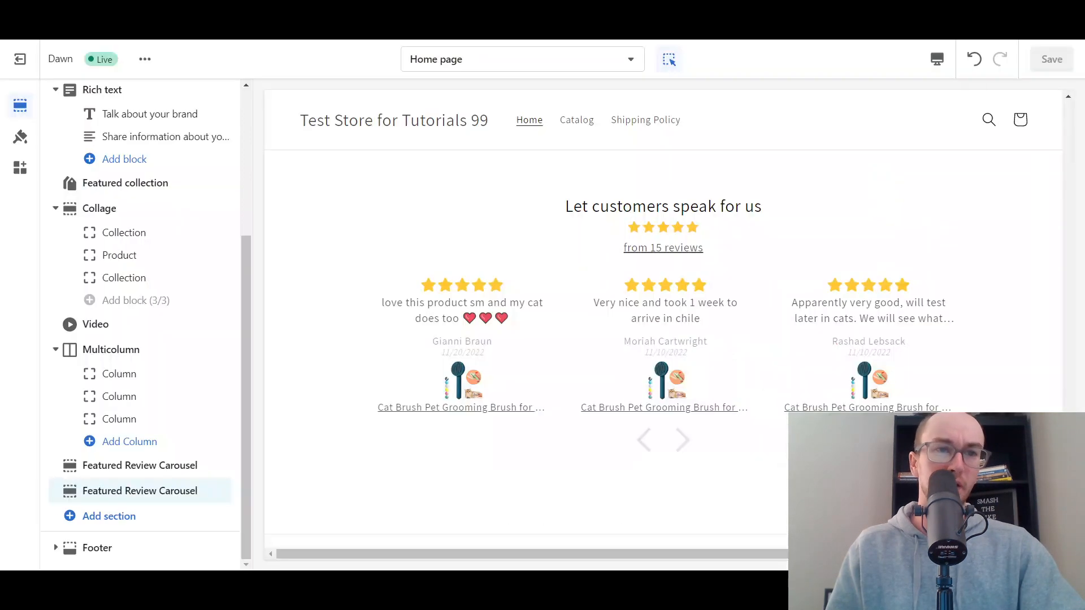
Review the theme sections and Judge.me Product Reviews app sections that can be added to the home page, without adding one.
left_click(109, 516)
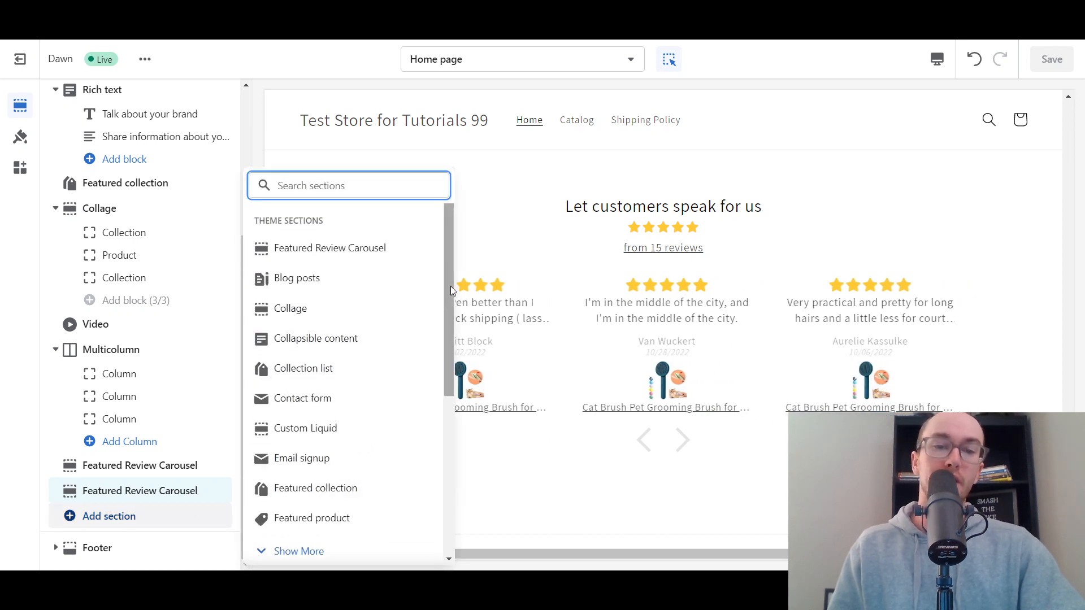
left_click_drag(450, 286, 441, 437)
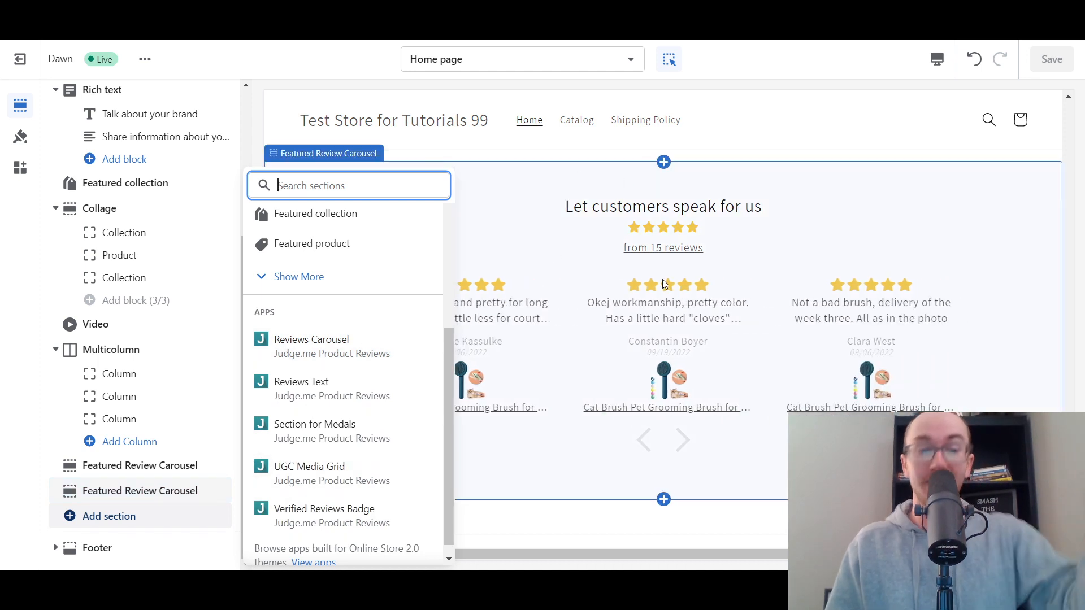
scroll(283, 382, "up", 5)
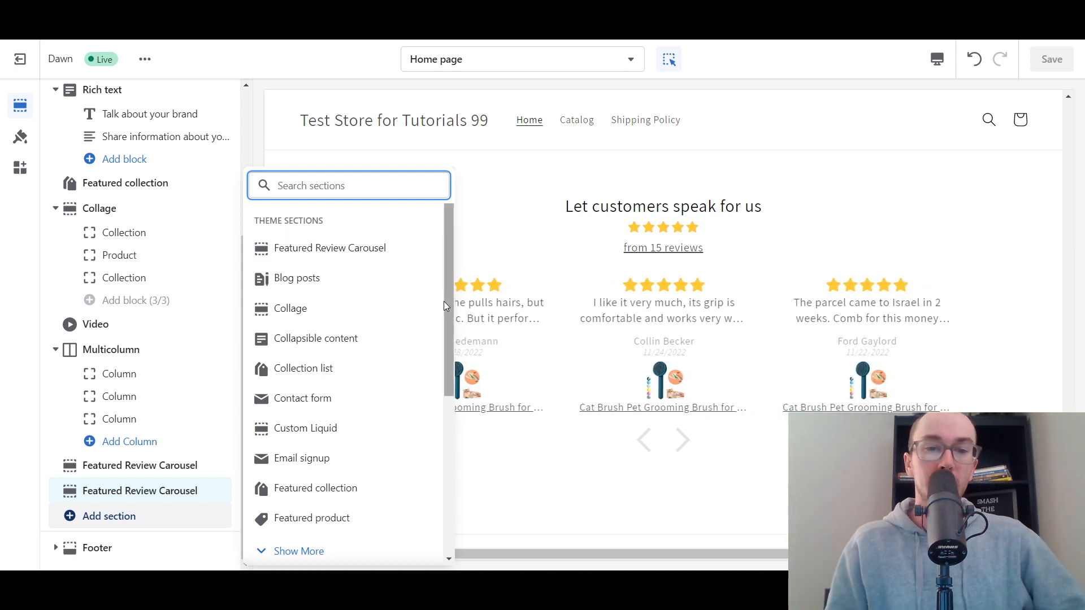
left_click_drag(443, 300, 443, 433)
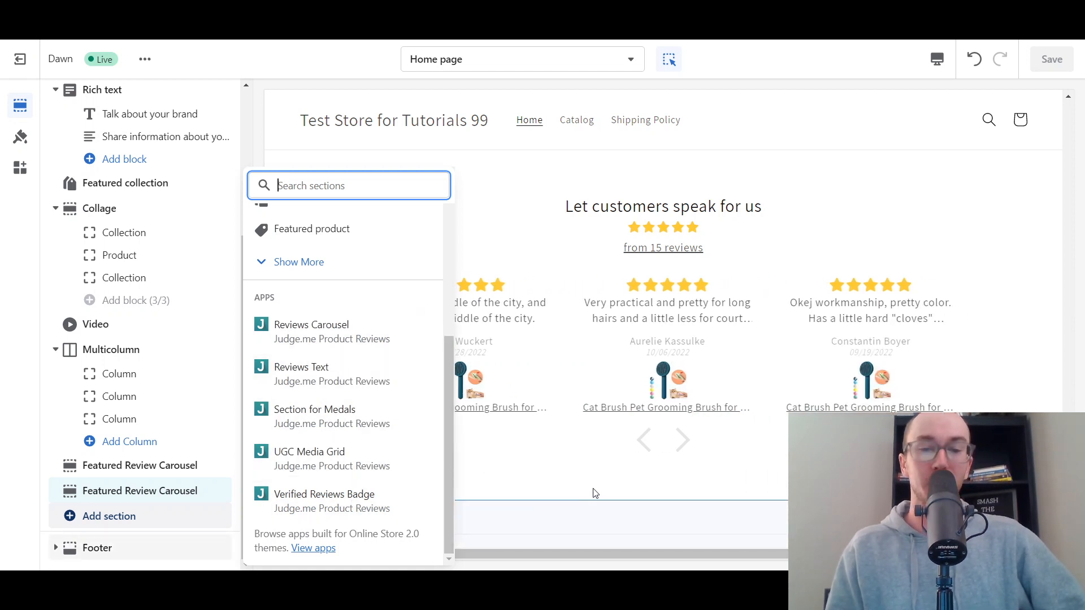
left_click(260, 156)
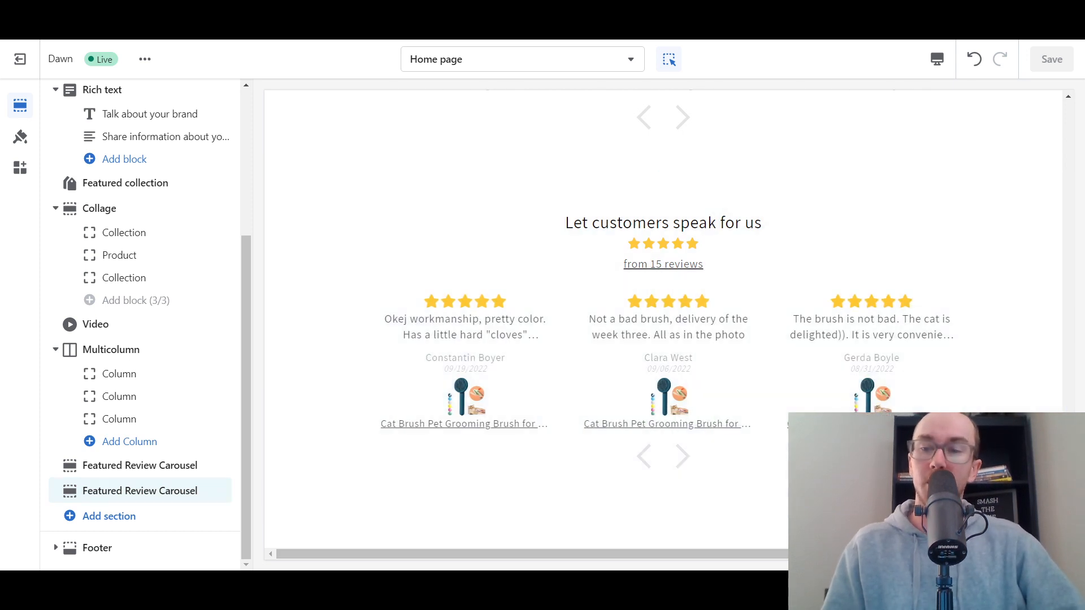
scroll(1078, 400, "up", 3)
left_click_drag(1079, 400, 1082, 126)
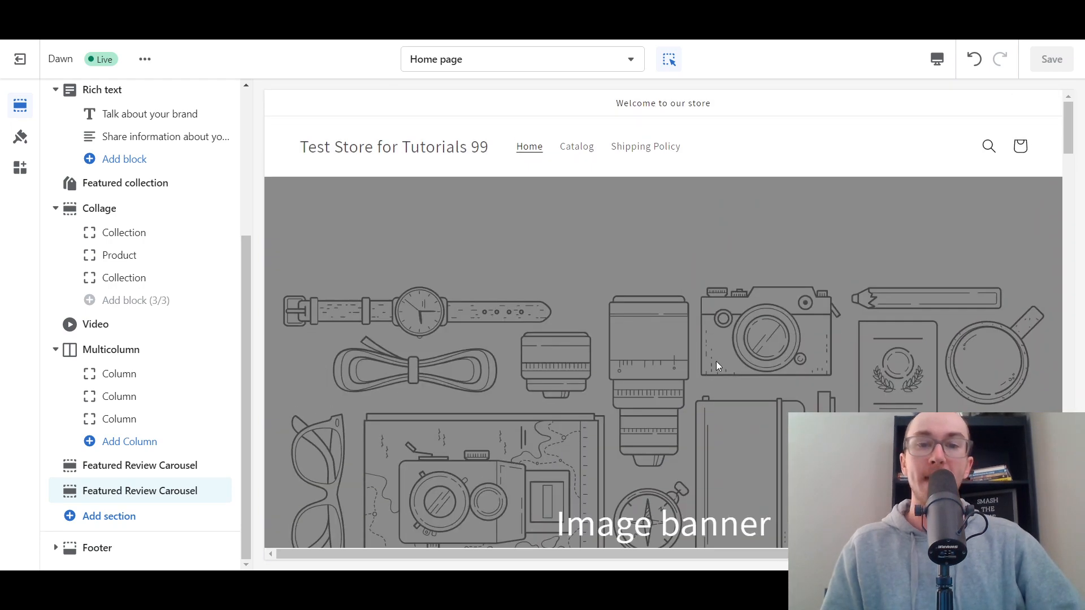
Hide the last Featured Review Carousel section on the home page and make it visible again.
mouse_move(94, 496)
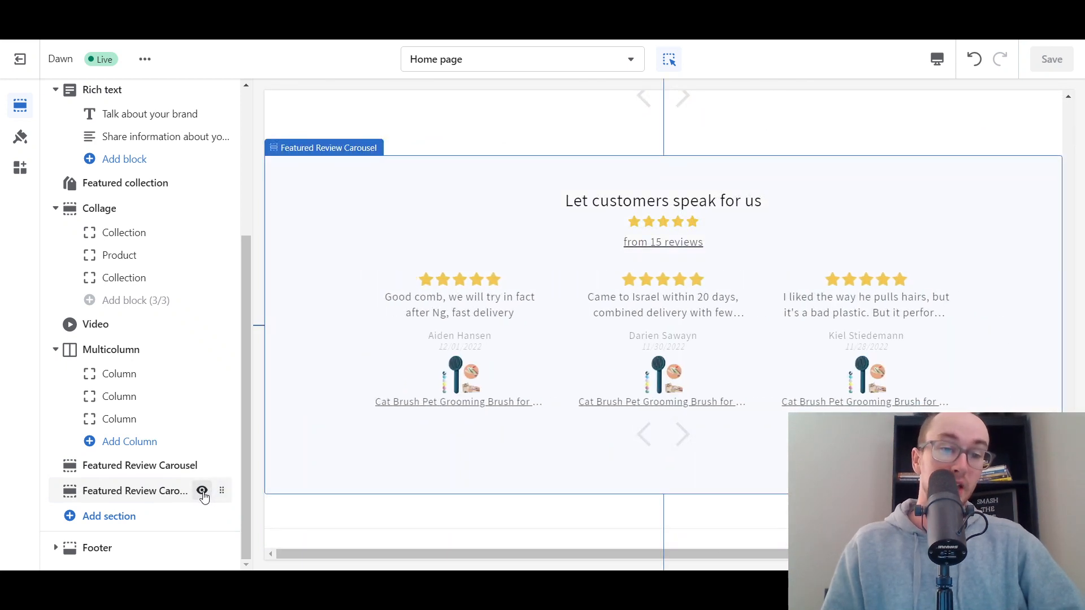
left_click(202, 490)
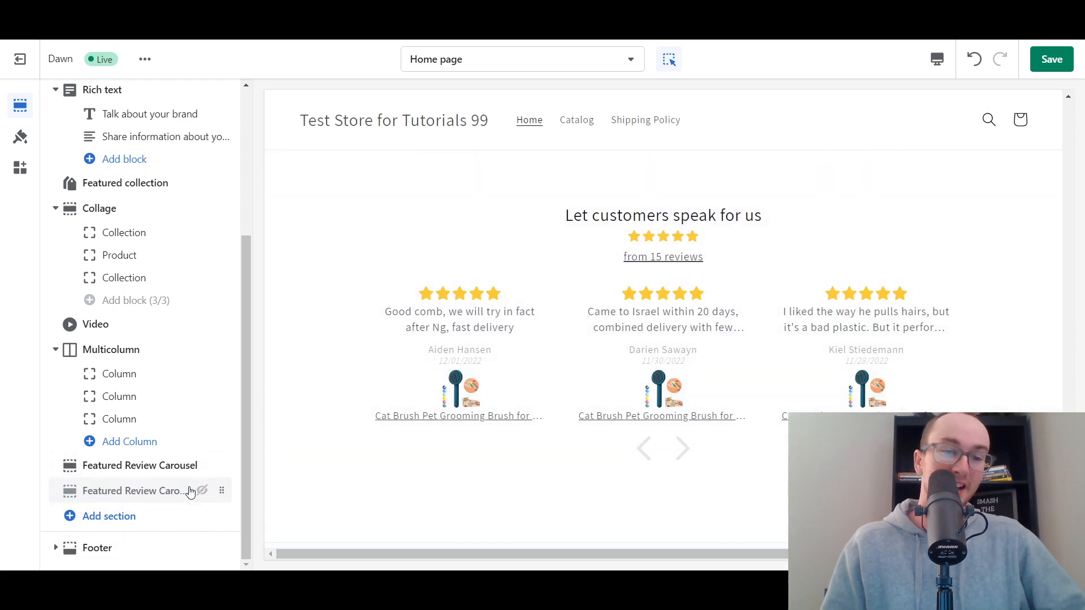
left_click(212, 495)
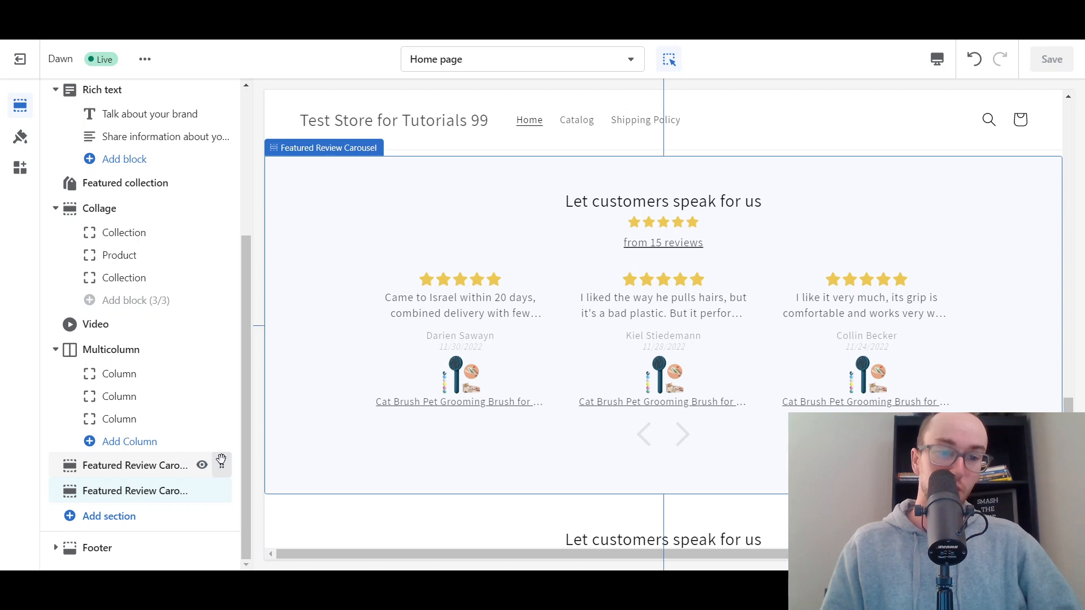
Move the upper Featured Review Carousel section between the Featured collection and Collage sections.
left_click_drag(219, 460, 182, 220)
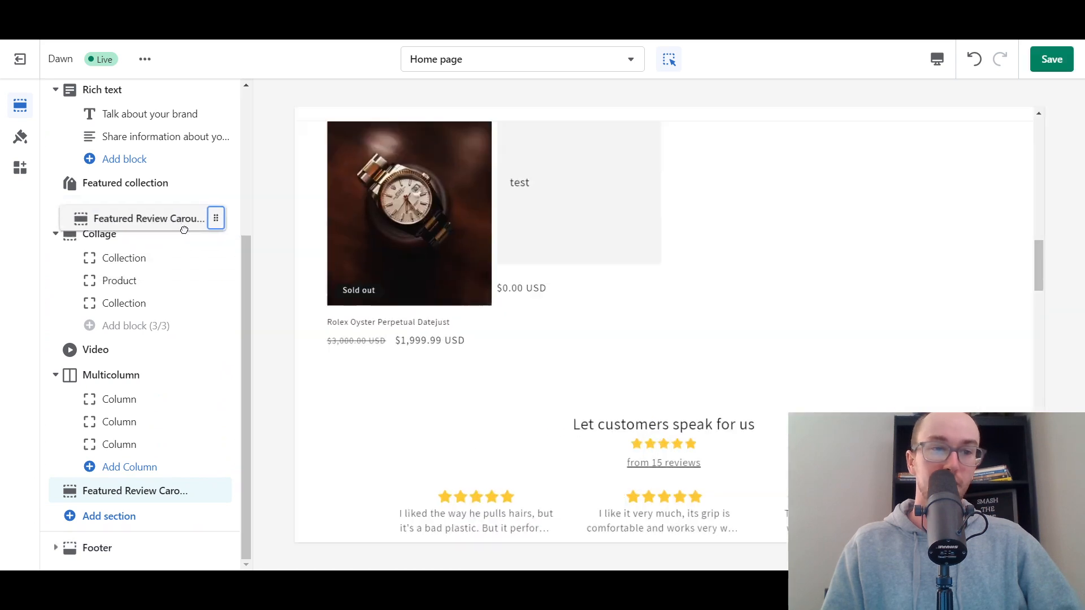
left_click_drag(1066, 285, 1066, 125)
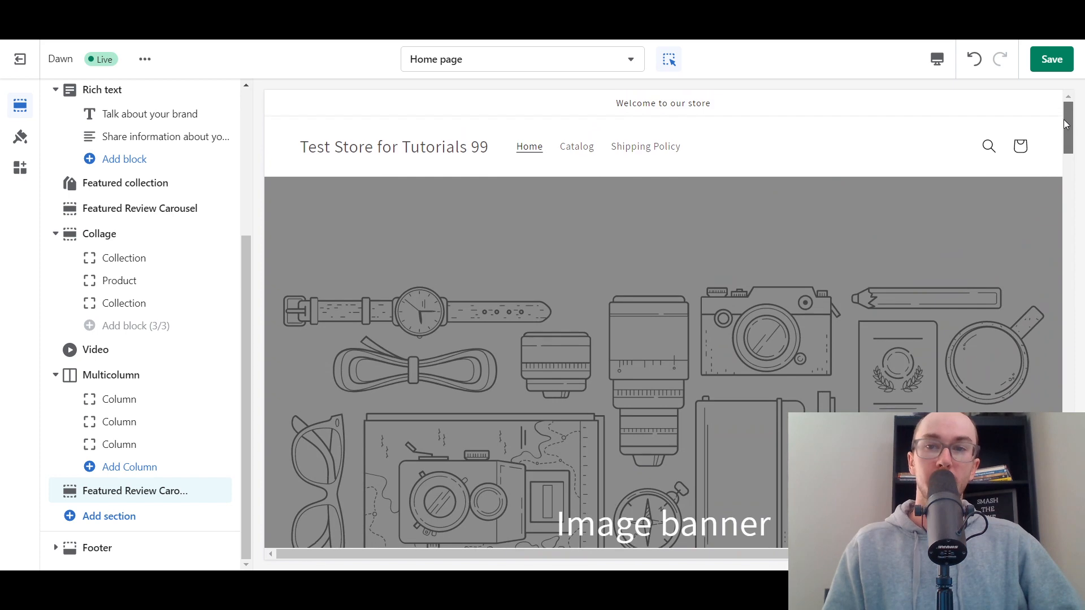
Preview the home page in the Mobile layout and check the review carousel below the featured products.
left_click(935, 60)
left_click(943, 97)
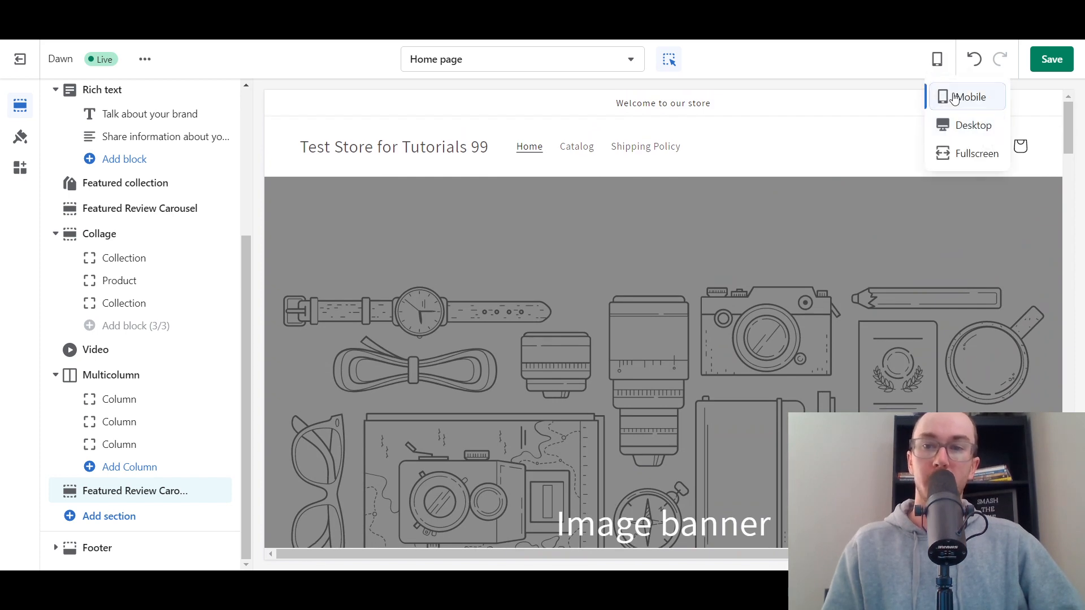
left_click_drag(800, 129, 825, 263)
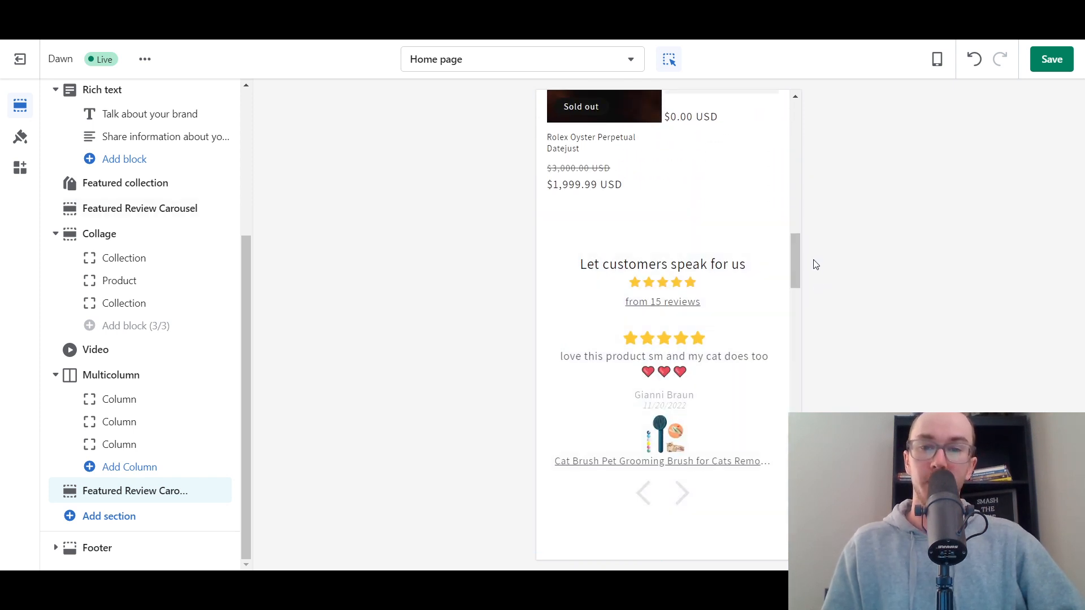
left_click_drag(795, 258, 872, 72)
Preview the home page in Fullscreen and Desktop layouts and check the review carousel's placement below the featured products.
left_click(936, 59)
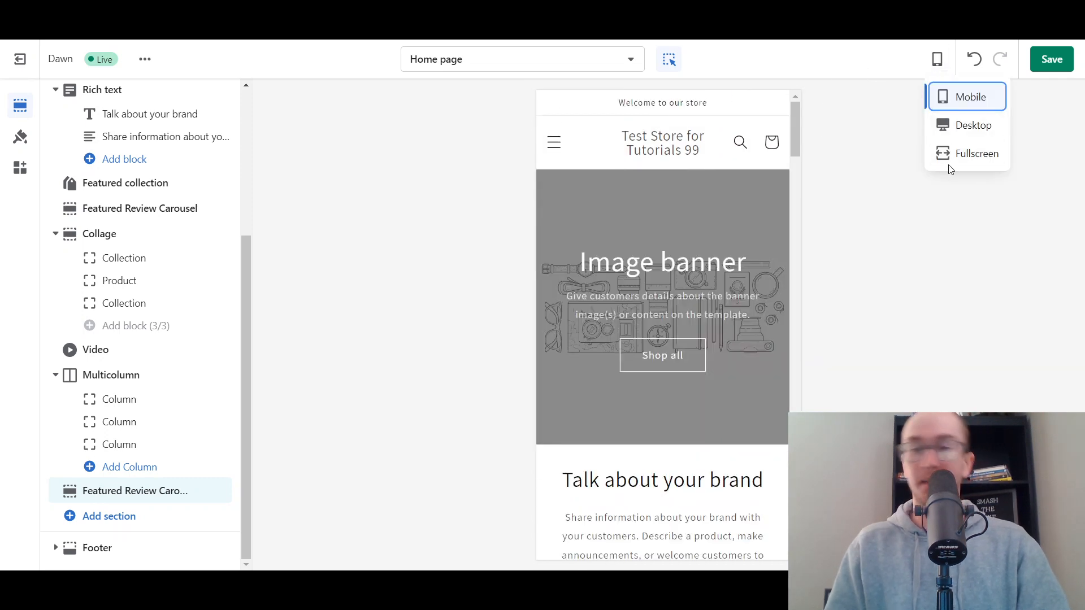
left_click(949, 161)
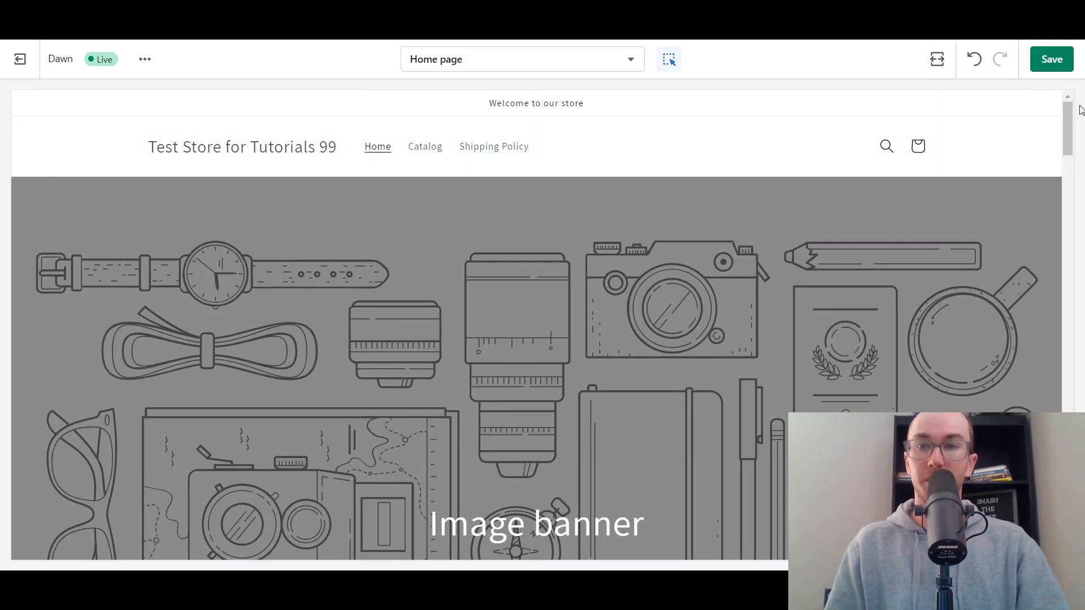
mouse_move(1067, 120)
left_mouse_down()
mouse_move(1059, 303)
mouse_move(1064, 125)
left_mouse_up()
left_click(936, 59)
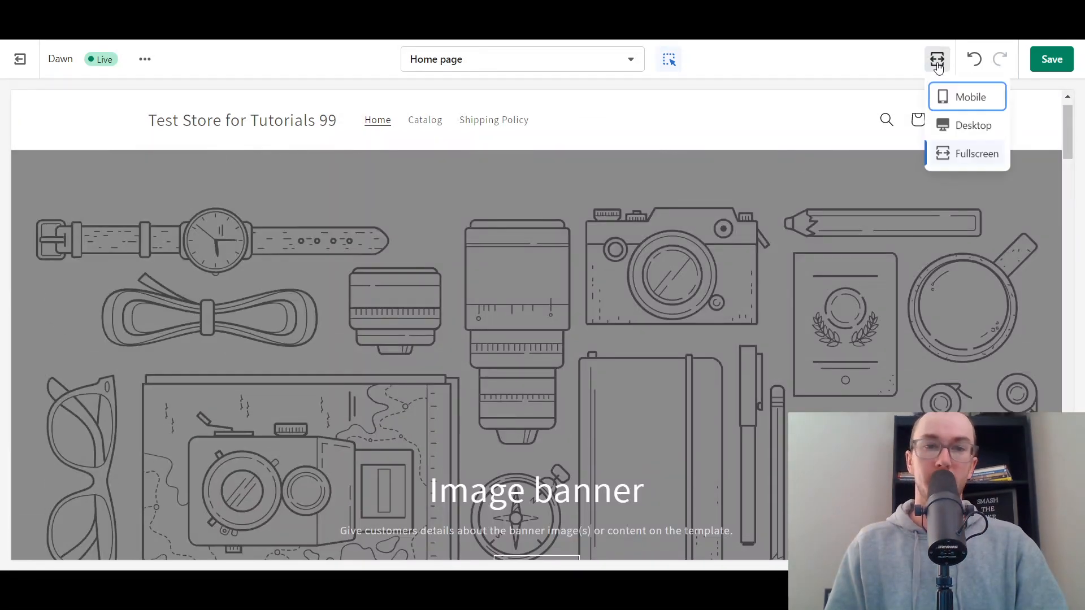
left_click(967, 124)
scroll(745, 289, "down", 5)
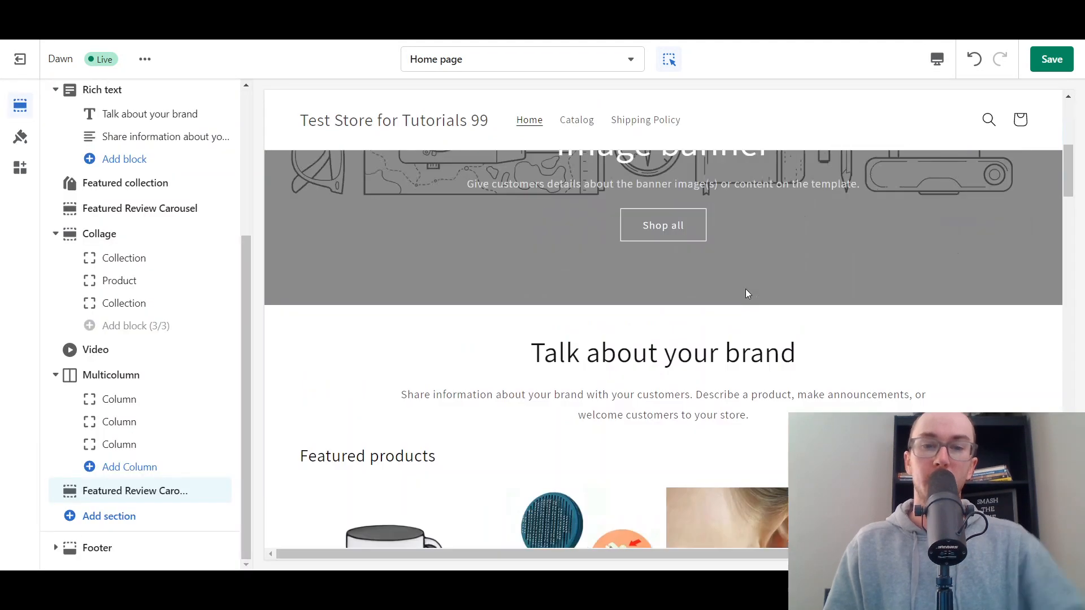
scroll(744, 292, "up", 2)
scroll(744, 292, "down", 10)
scroll(594, 462, "down", 3)
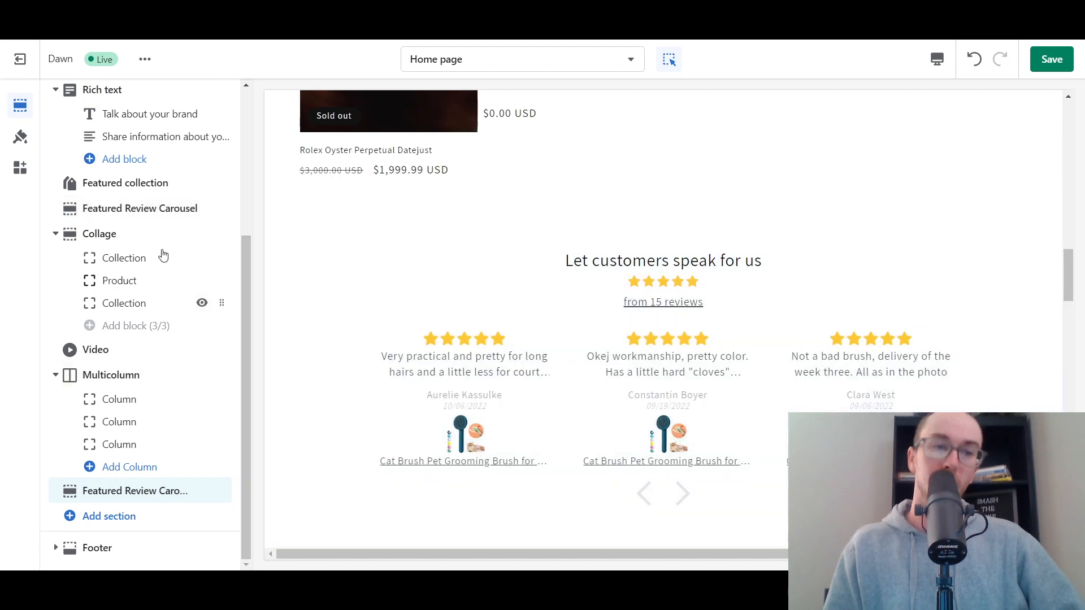
Move the upper Featured Review Carousel section directly below the Image banner, above Rich text.
left_click_drag(242, 297, 242, 277)
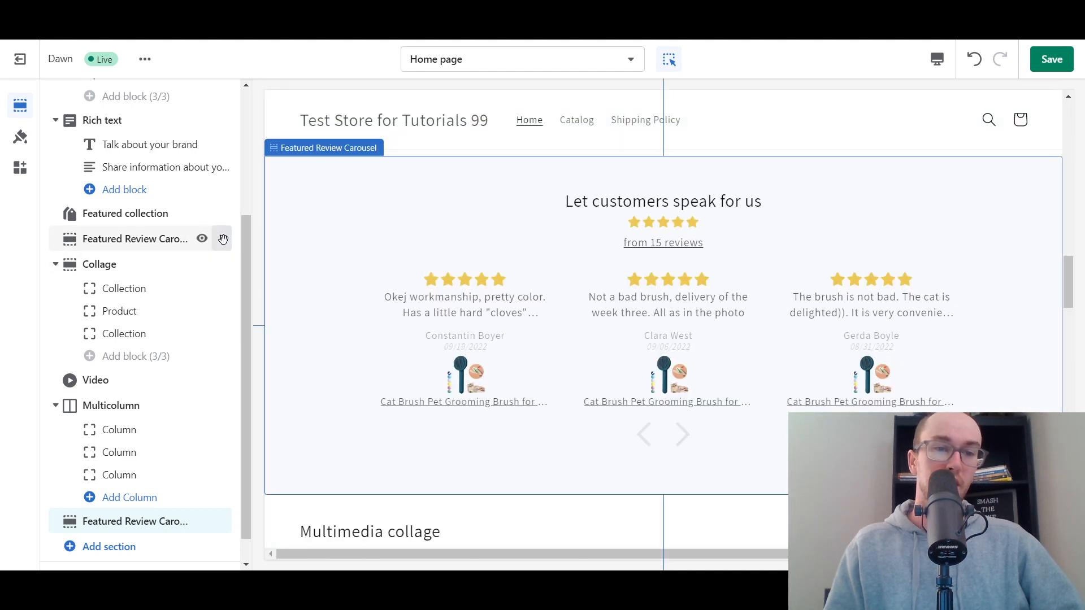
left_click_drag(223, 239, 204, 187)
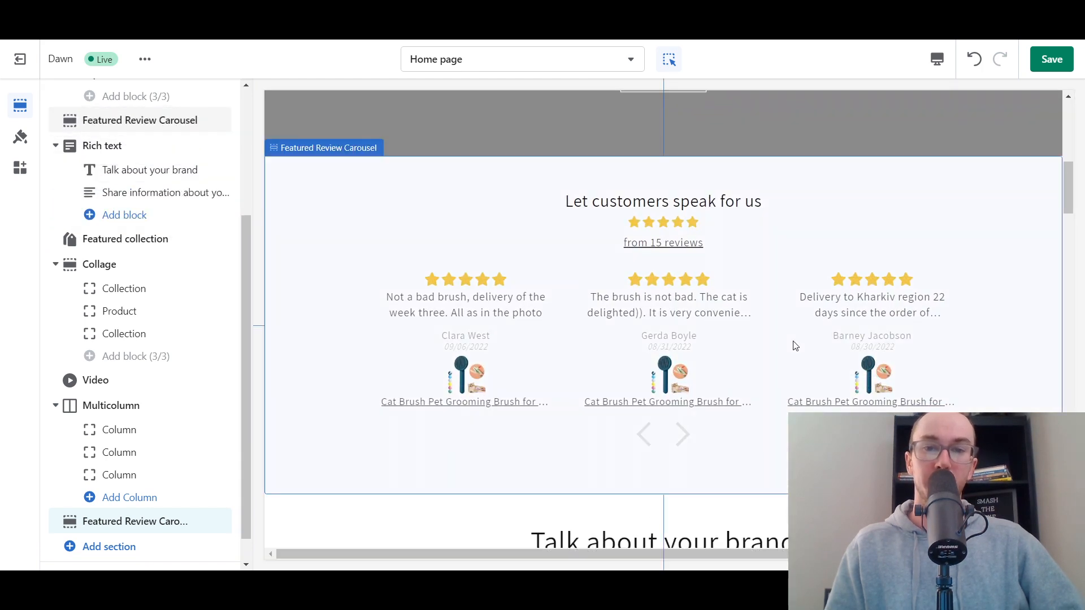